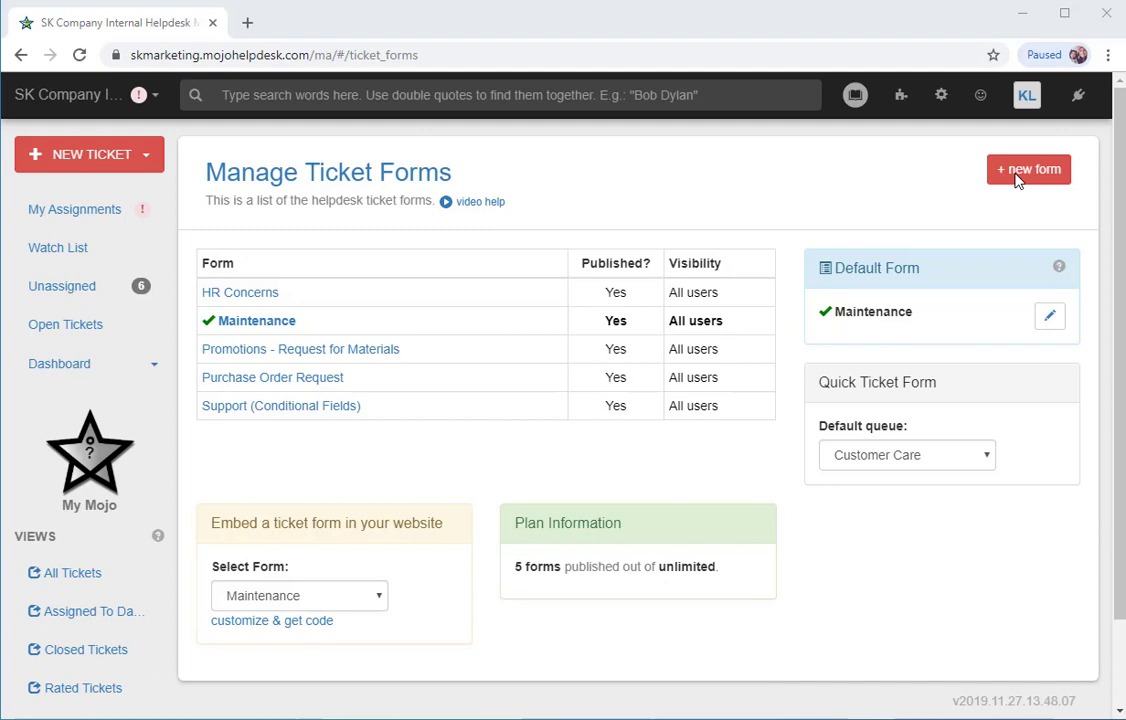
Create a new ticket form named IT Support with an empty help text, keeping it available to all users.
click(1017, 179)
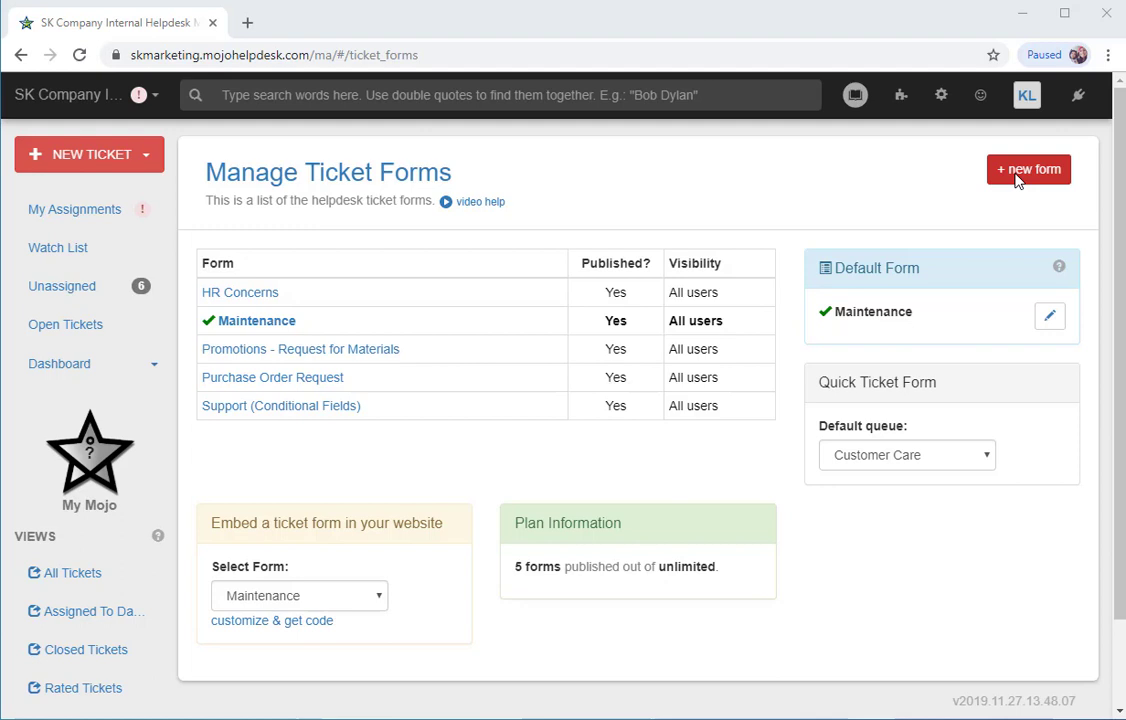
click(1017, 178)
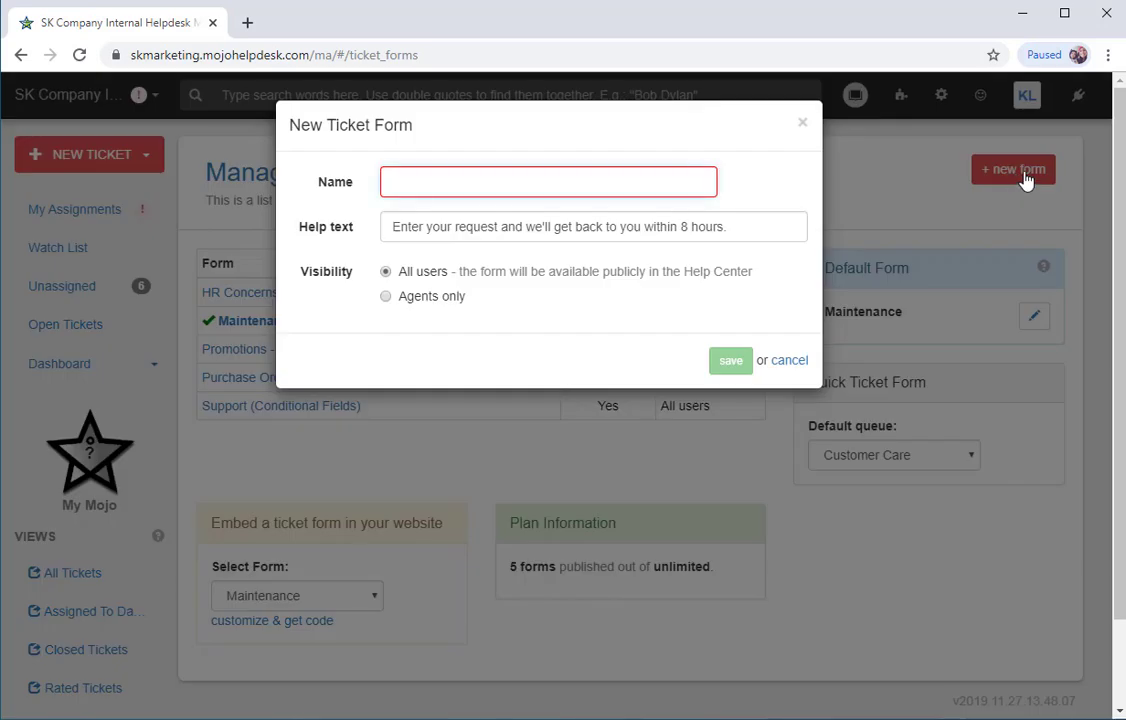
text(IT)
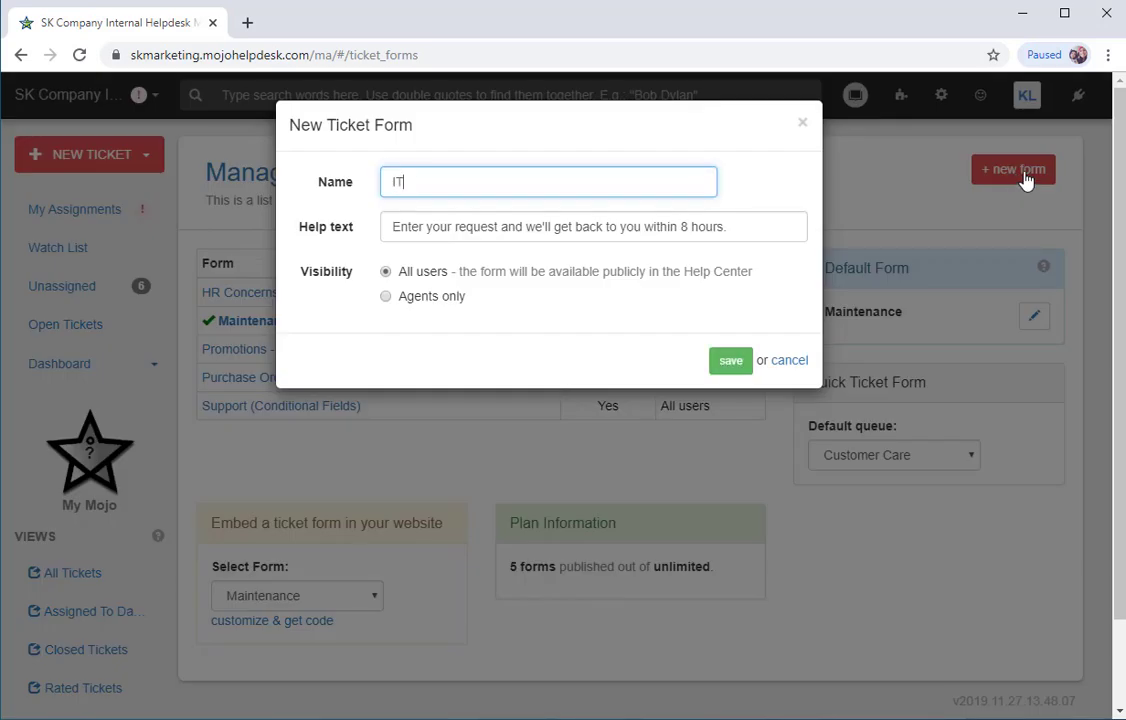
text( Support)
click(640, 227)
key(ctrl+a)
key(BackSpace)
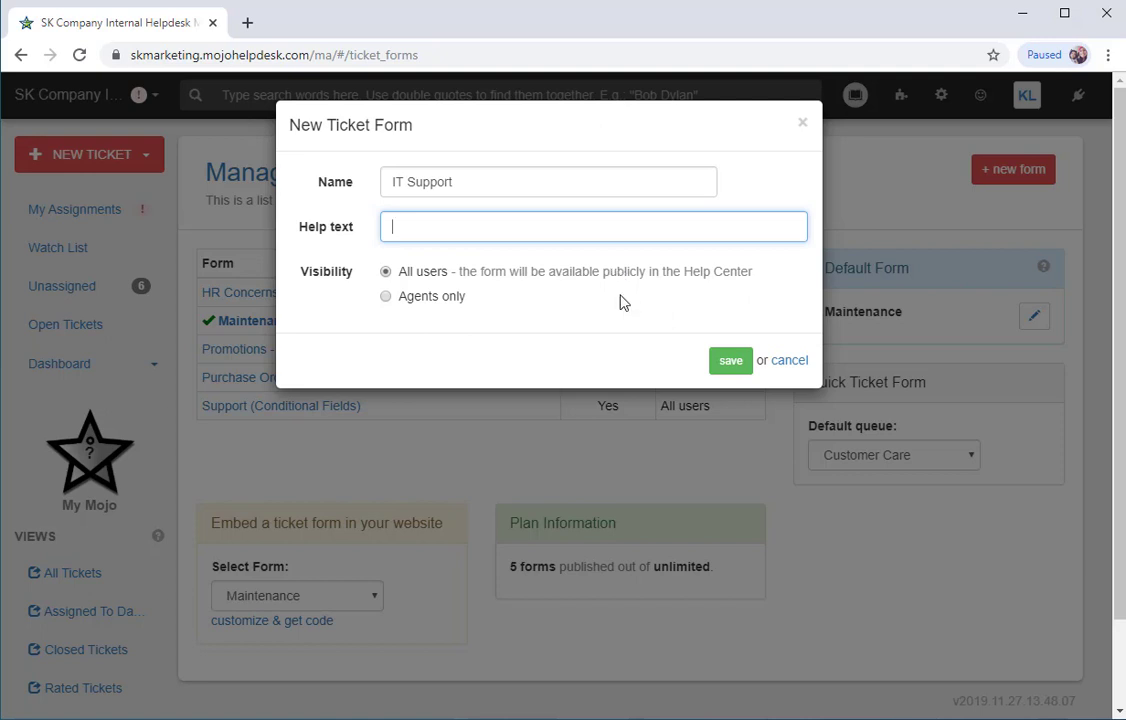
click(730, 362)
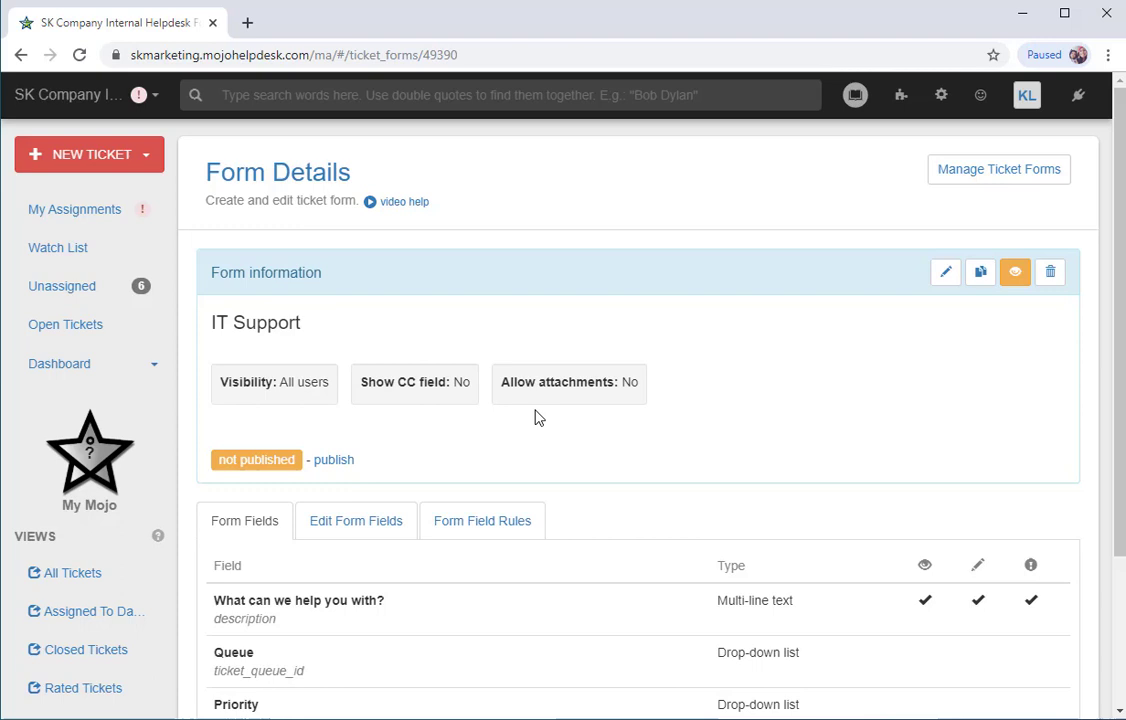
Edit the IT Support form details to allow attachments and save the change.
click(945, 272)
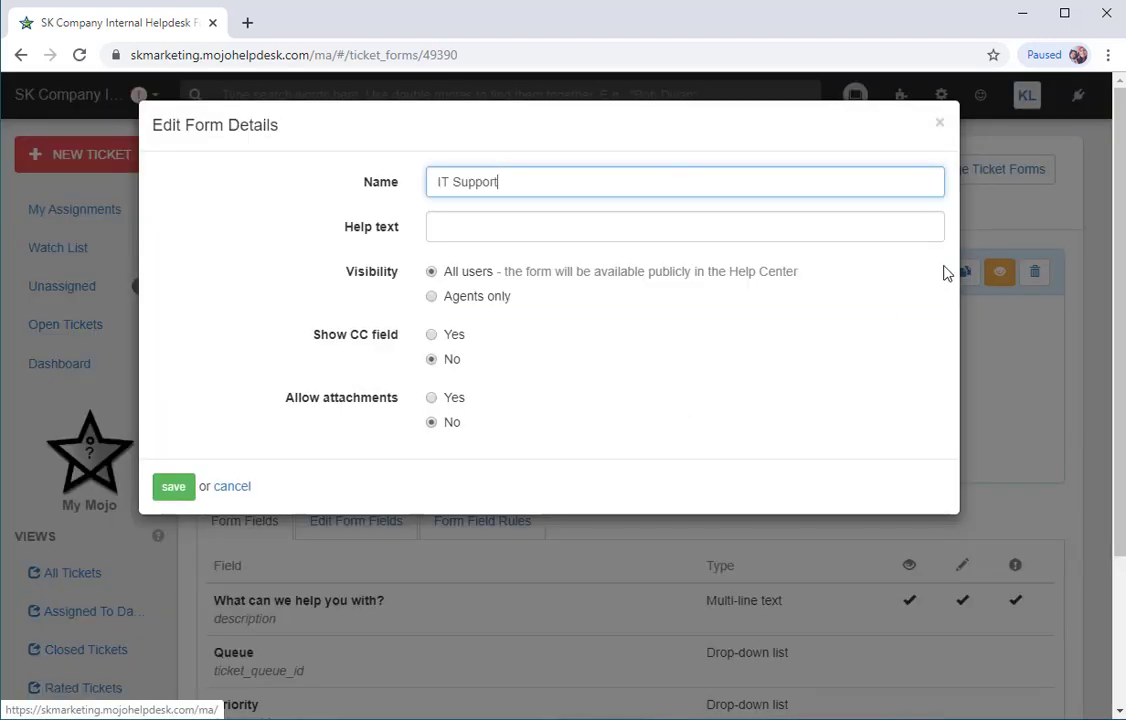
click(434, 398)
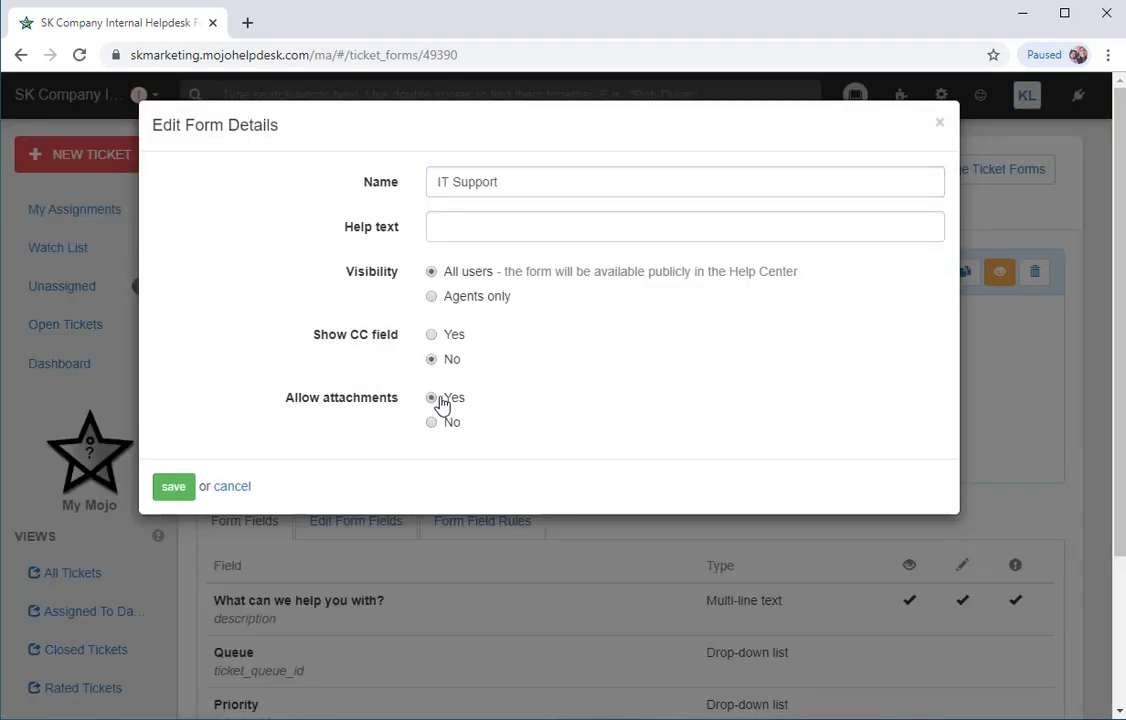
click(177, 488)
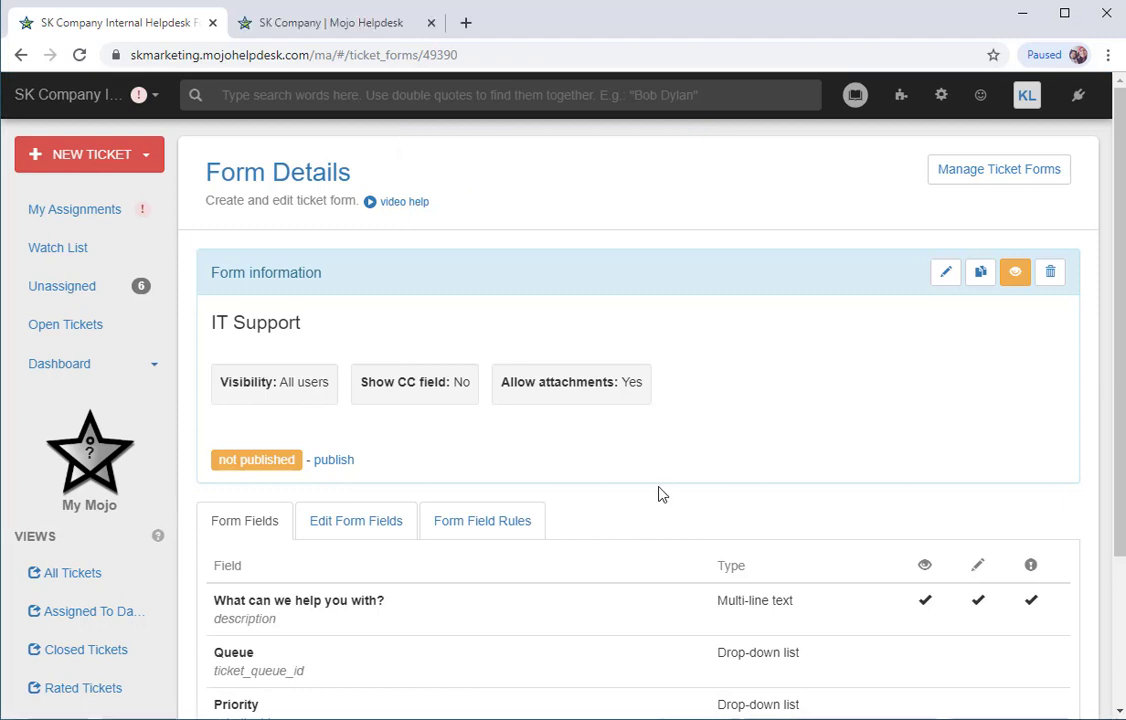
In the IT Support form's fields, set the Queue default value to Tech support and enable the Due date field.
scroll(659, 494, down, 1)
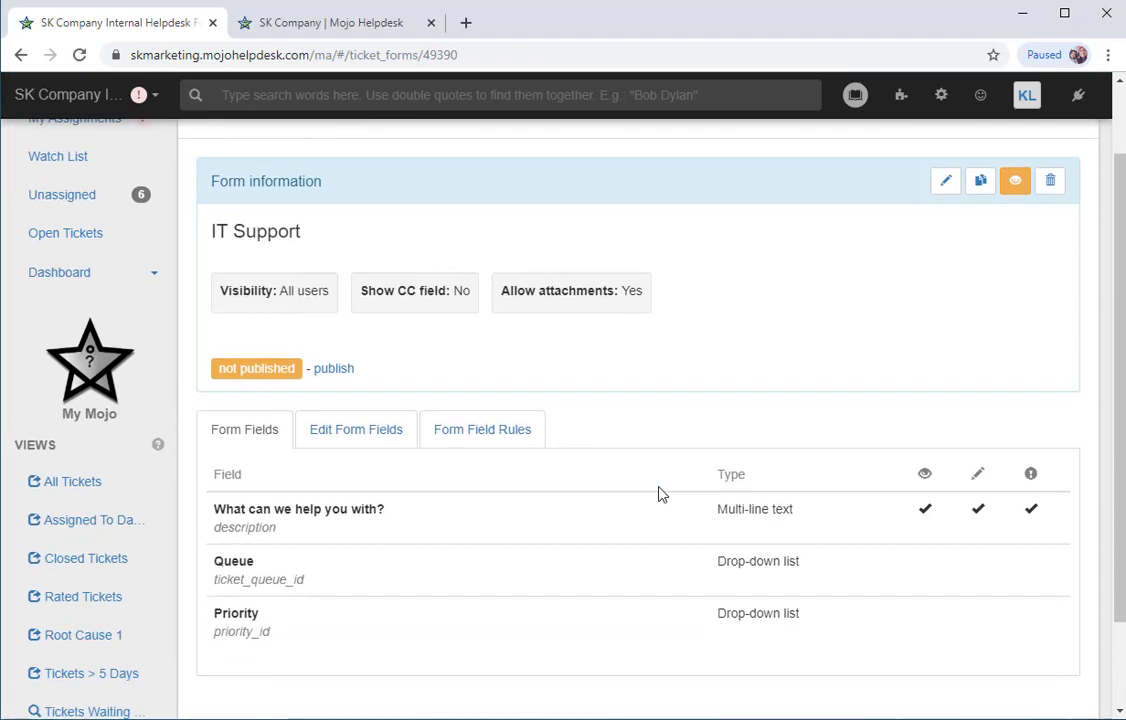
click(378, 446)
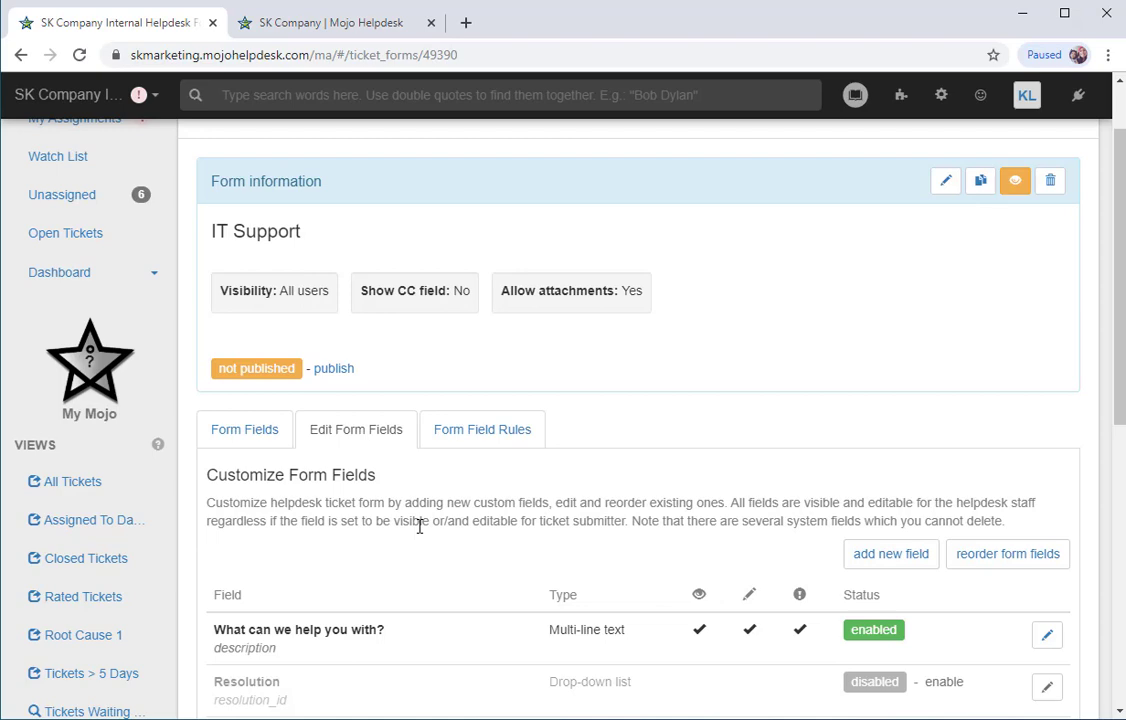
scroll(419, 527, down, 5)
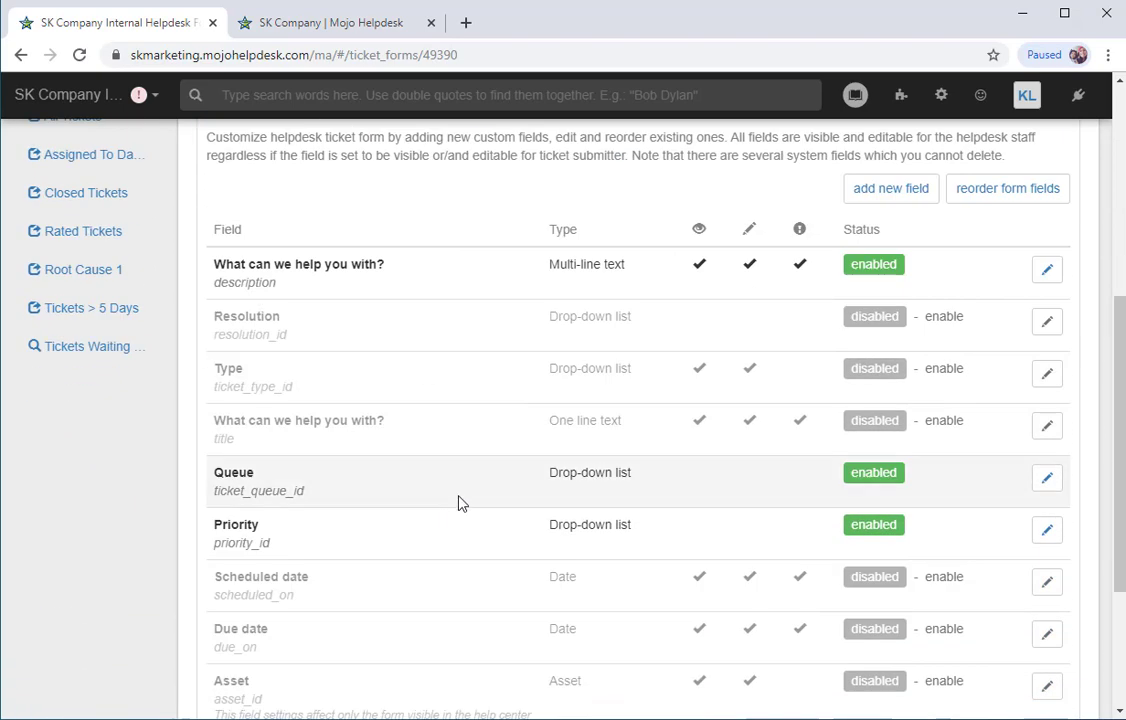
click(1048, 480)
click(621, 322)
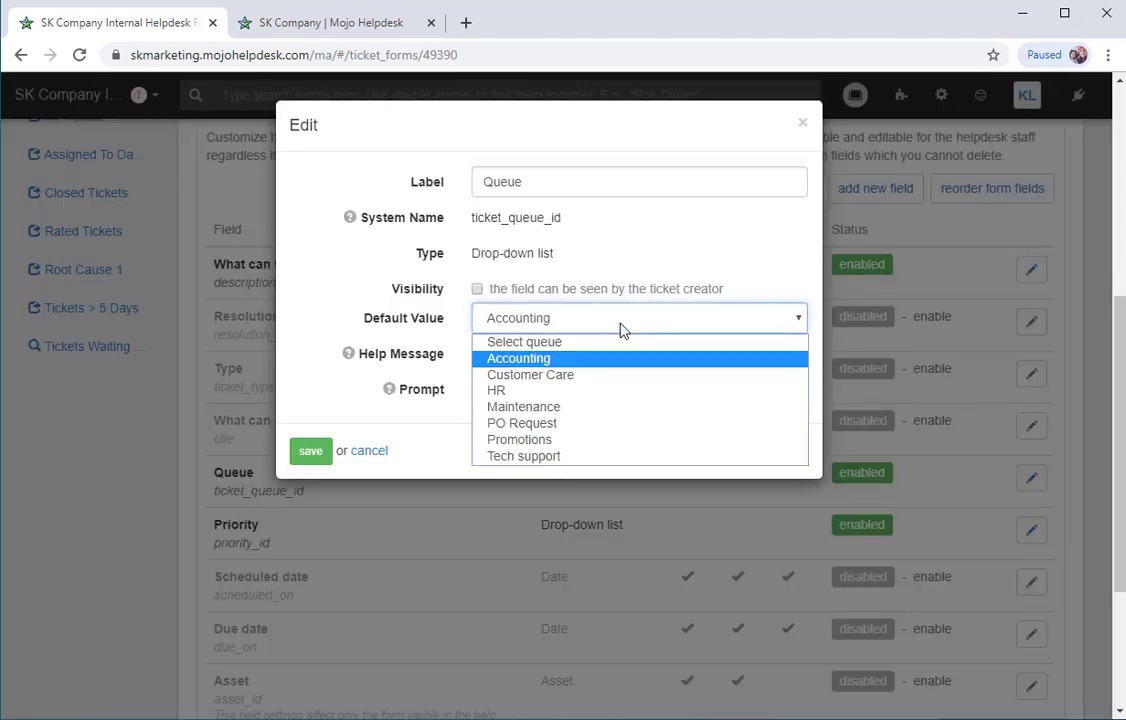
click(600, 455)
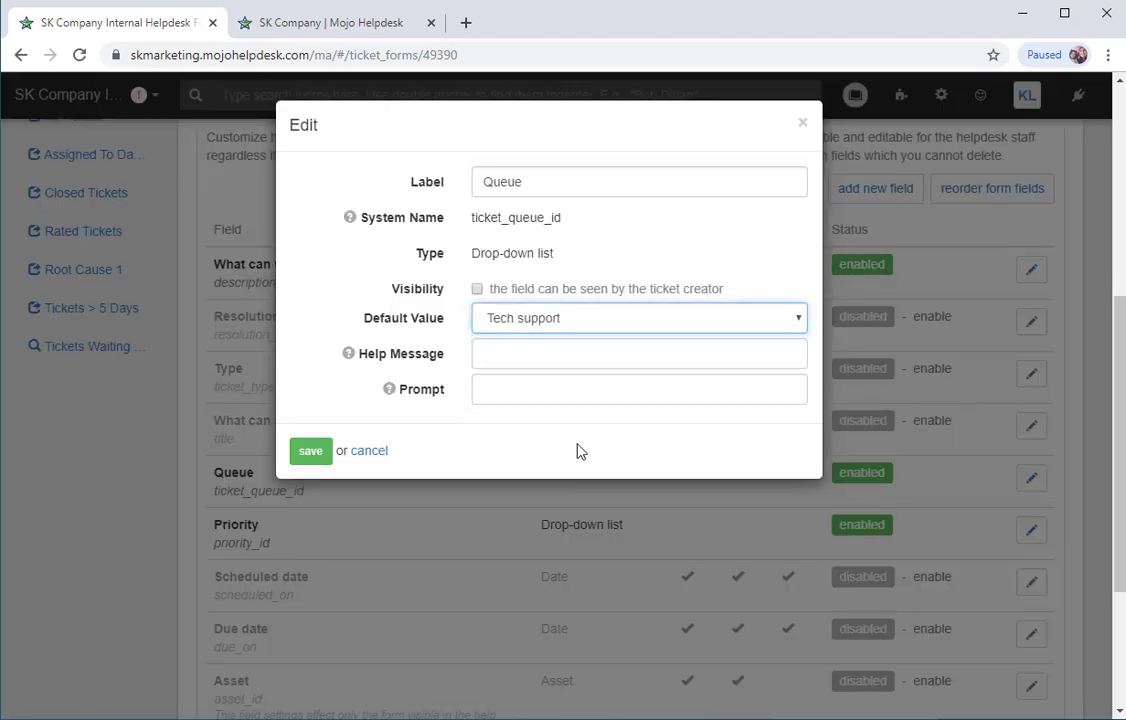
click(309, 453)
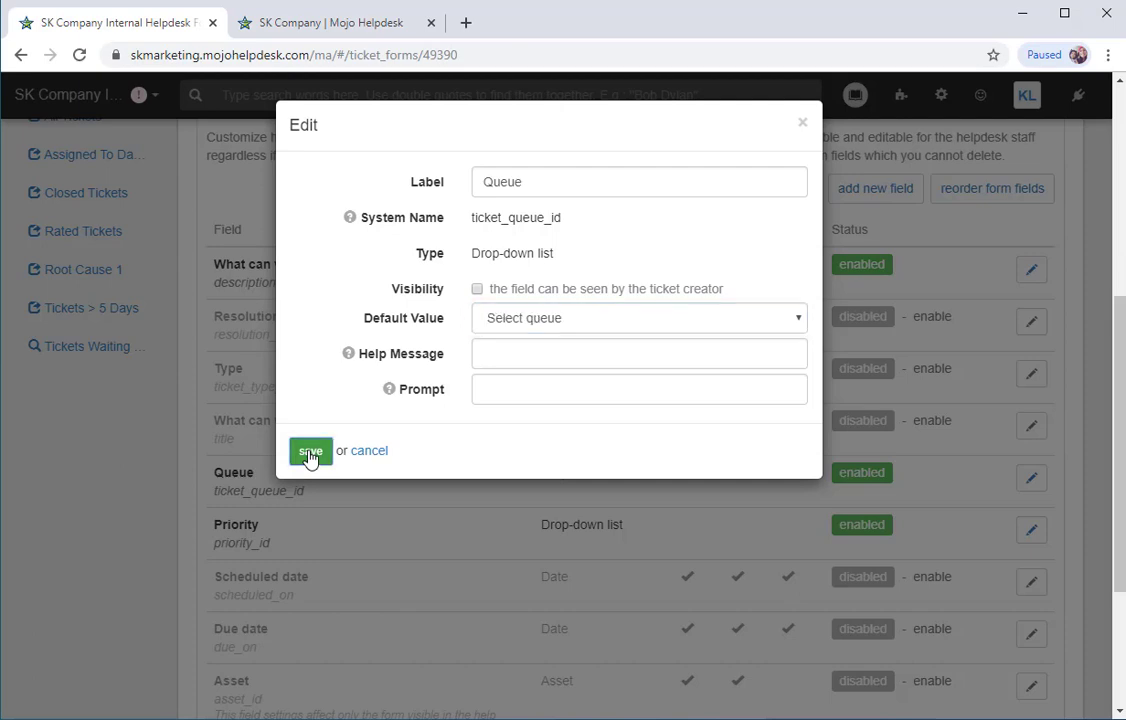
scroll(310, 458, down, 1)
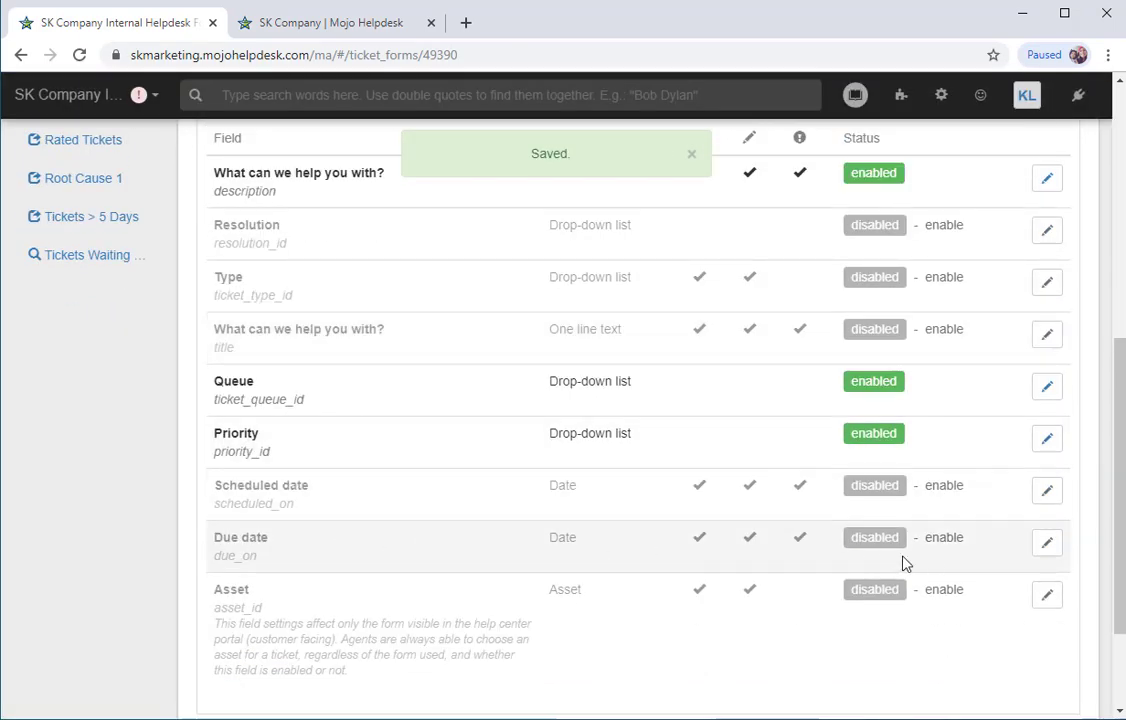
click(943, 538)
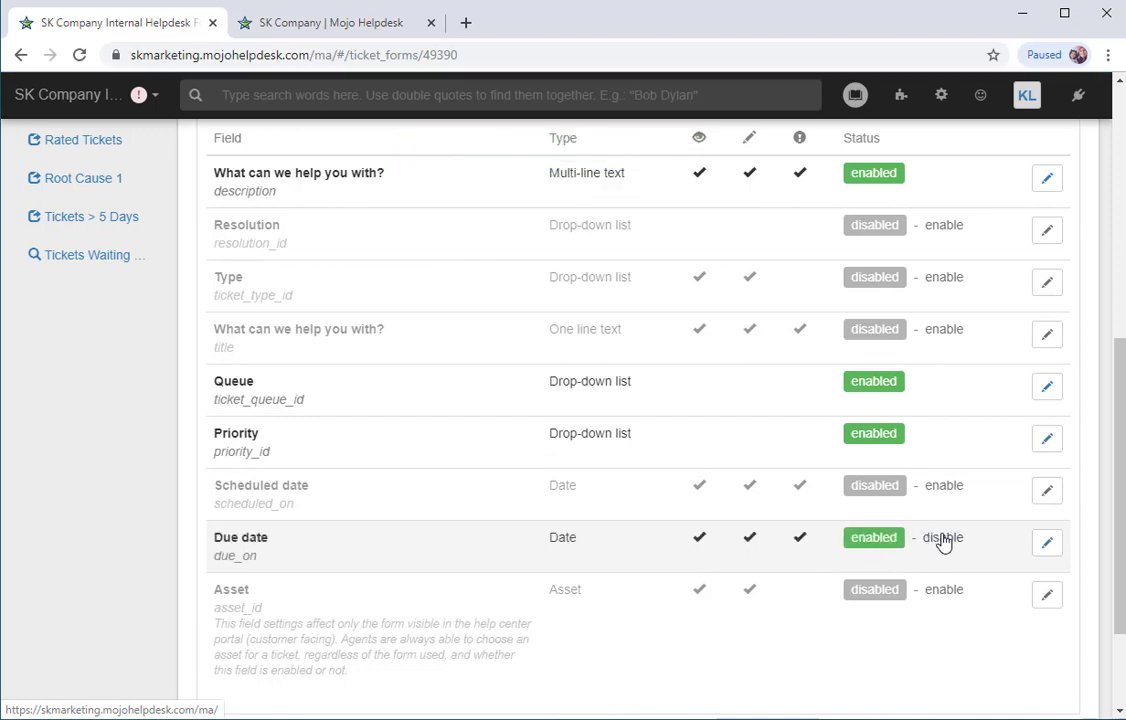
Start a new form field labelled Device Type and make it a drop-down list.
scroll(943, 540, up, 2)
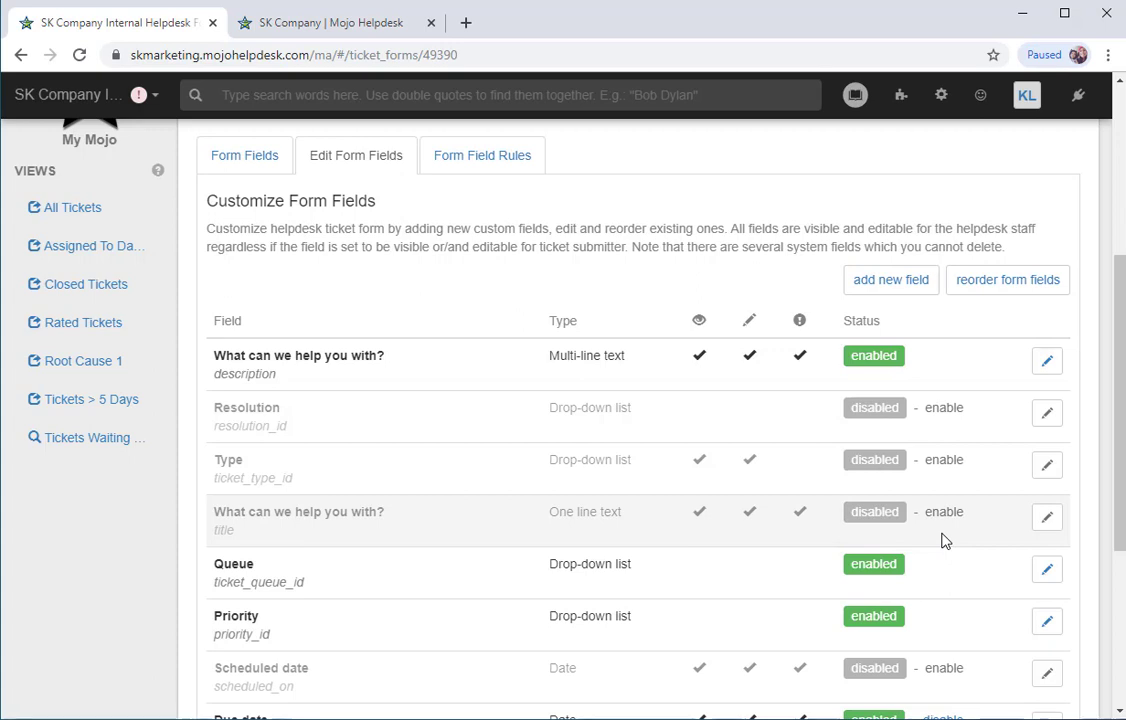
click(888, 281)
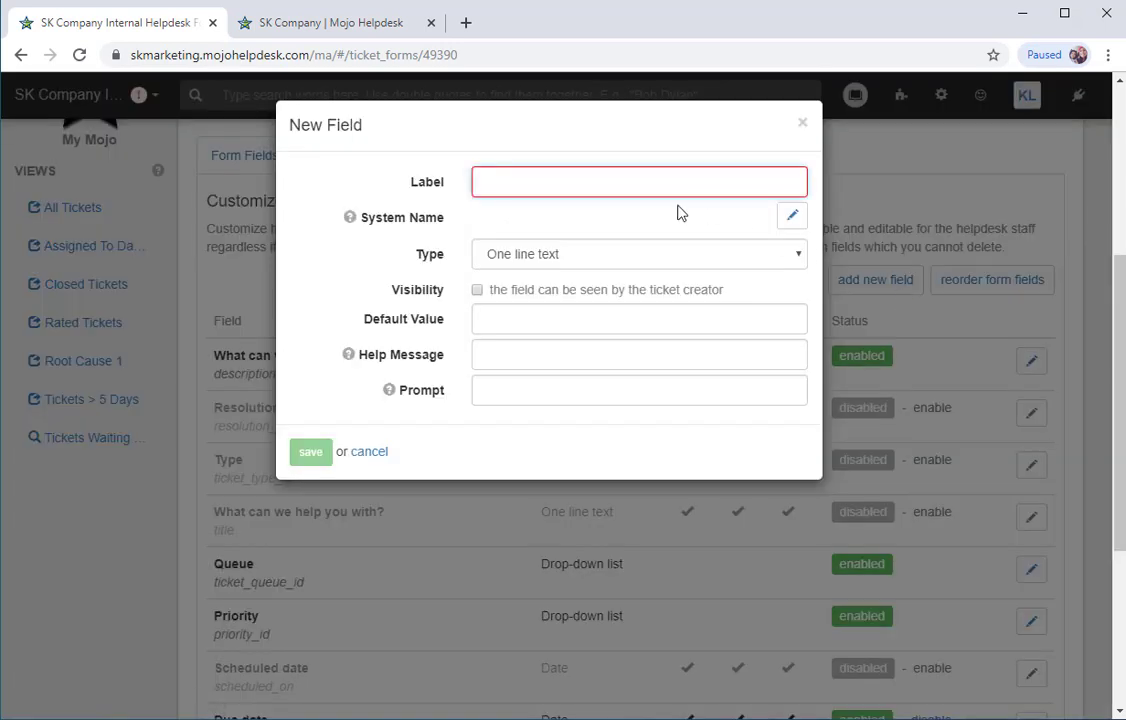
click(623, 177)
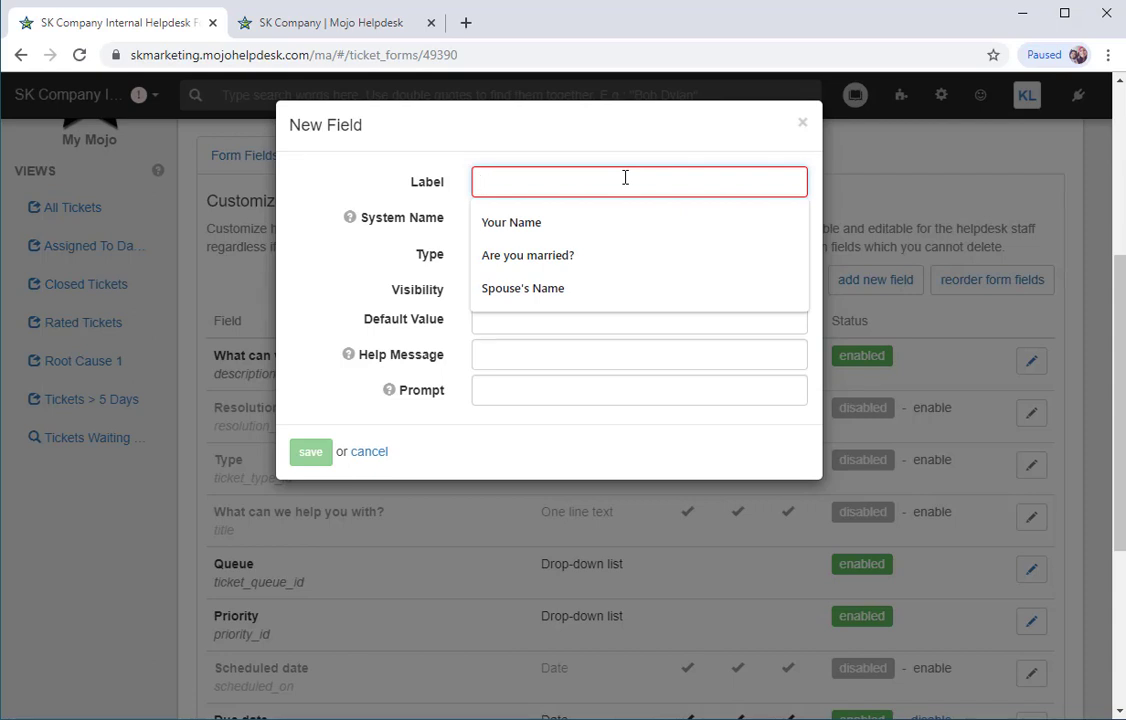
text(Device Type)
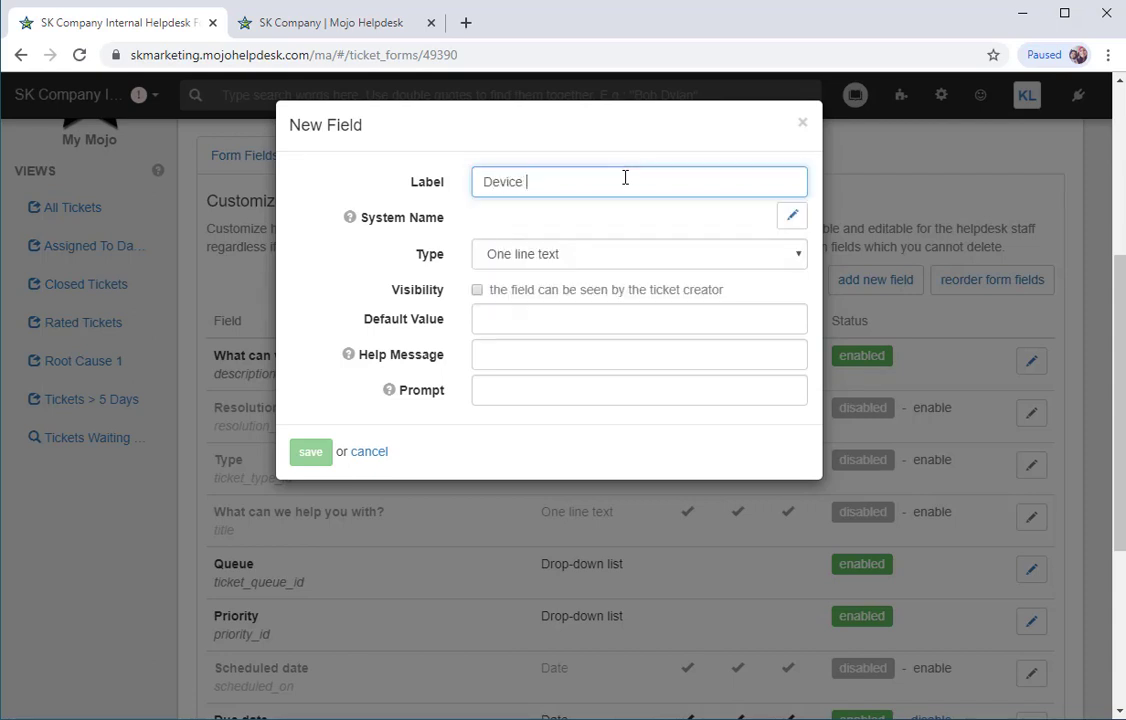
click(611, 252)
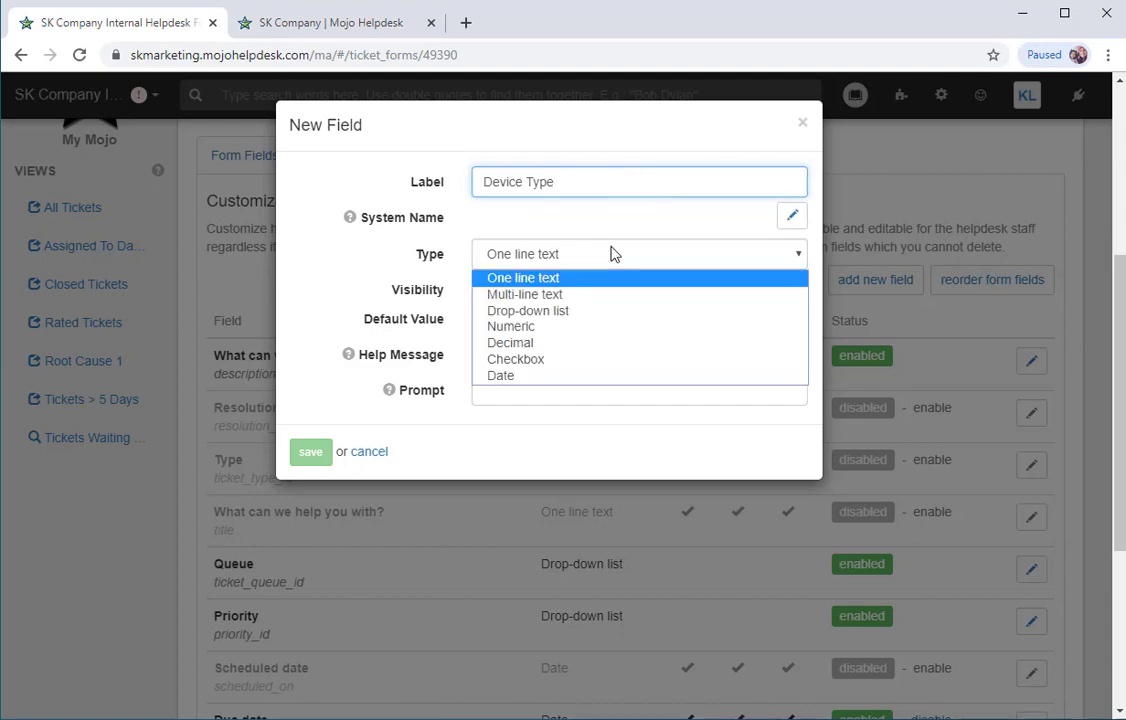
click(583, 312)
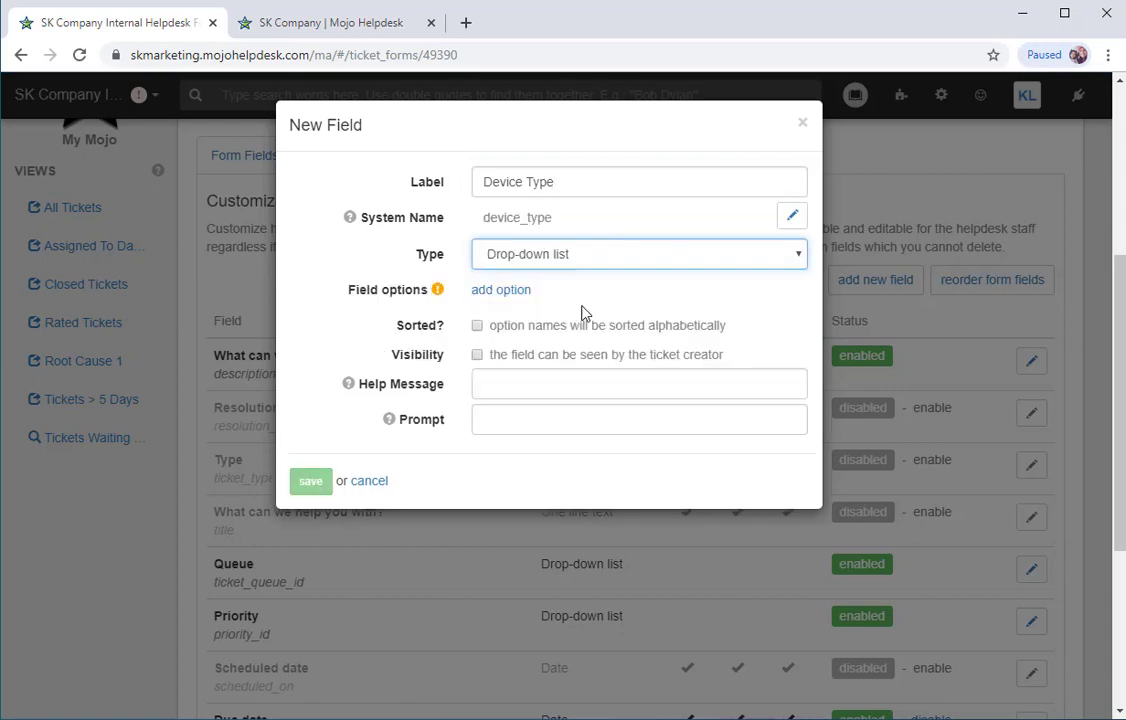
Add the options Laptop, Phone and Tablet to the Device Type drop-down list.
click(518, 292)
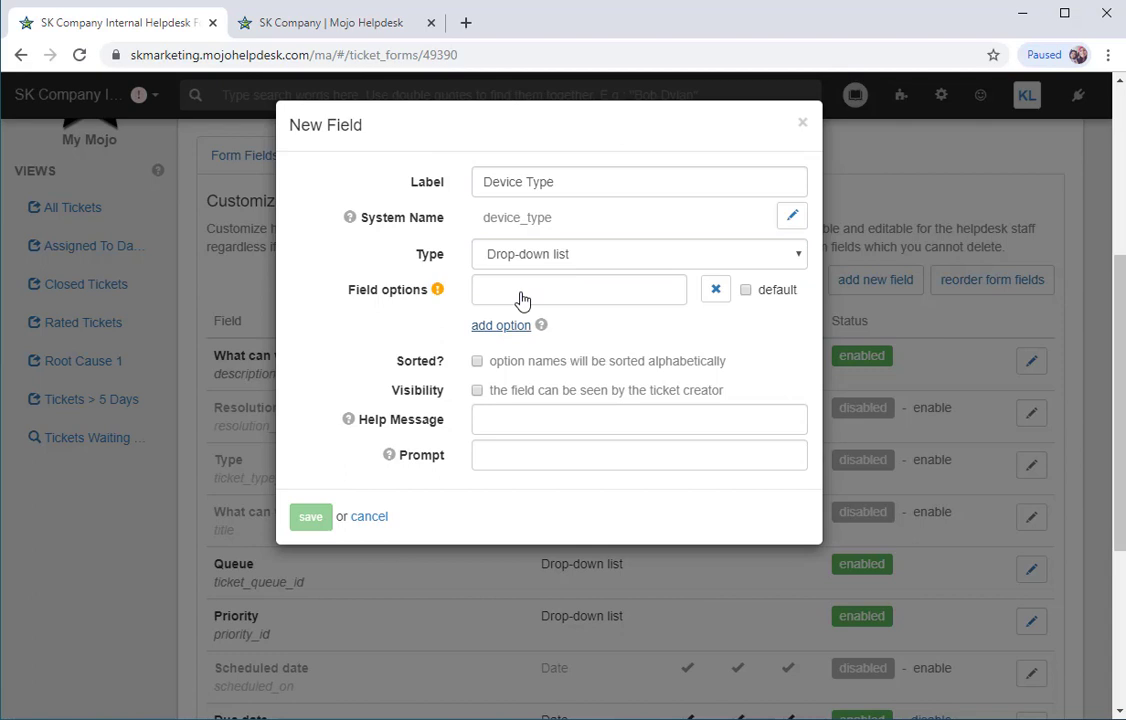
click(521, 296)
text(Laptop)
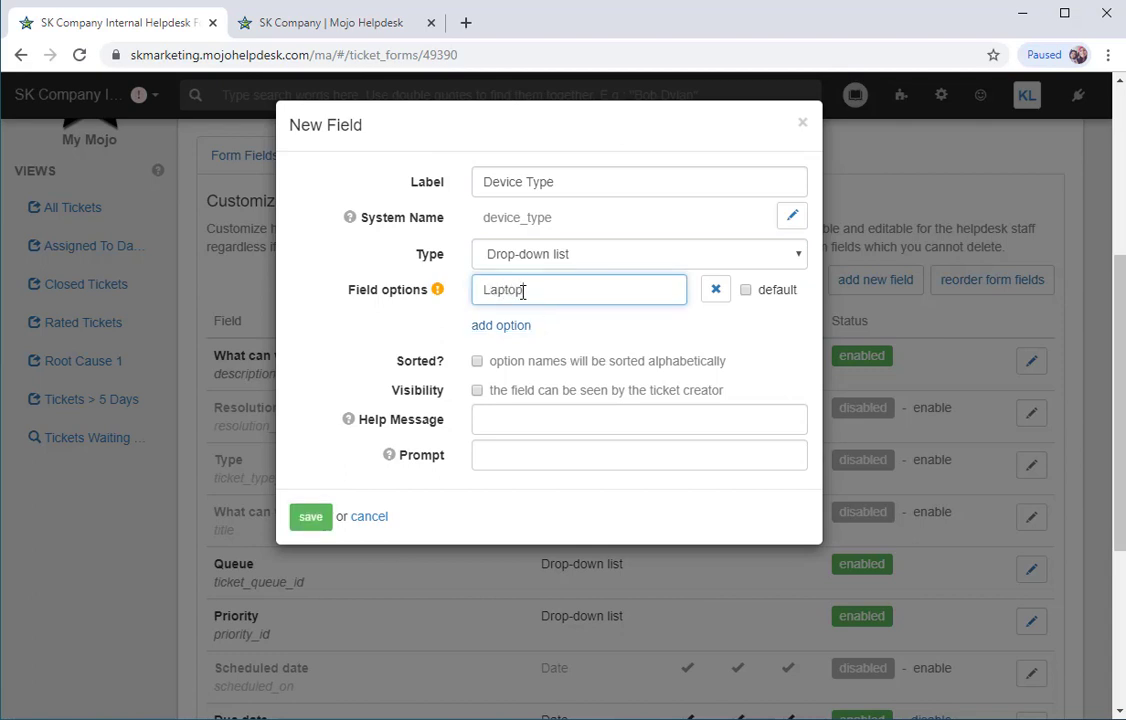
click(509, 325)
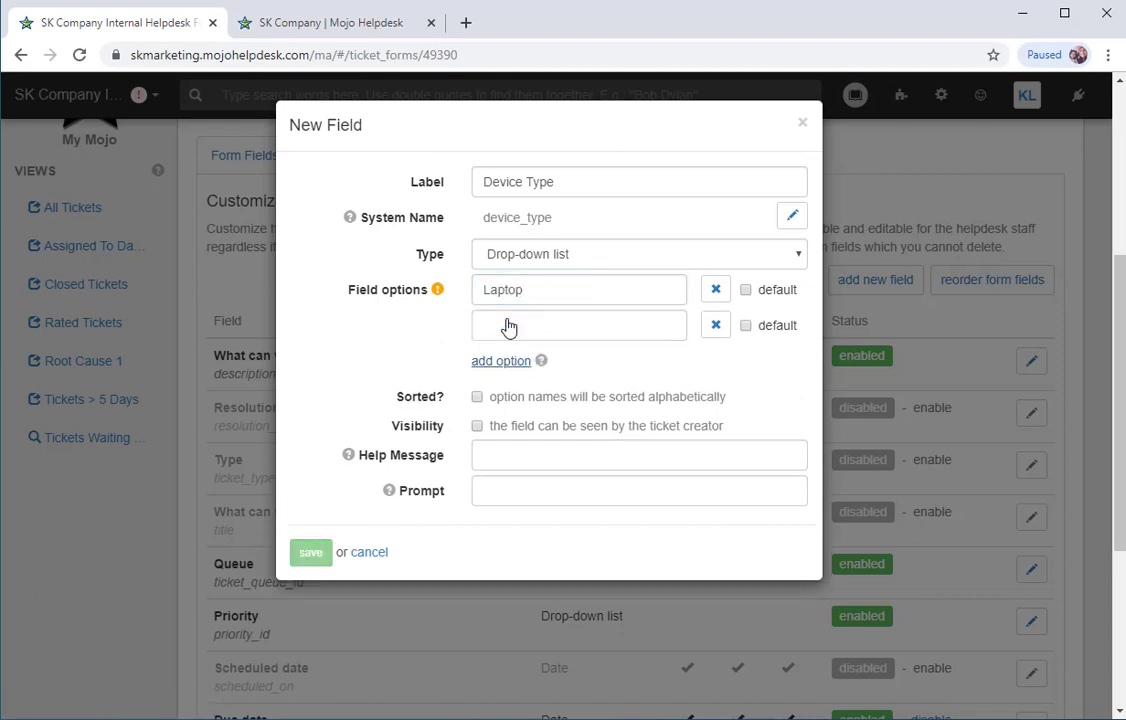
click(508, 325)
text(Phone)
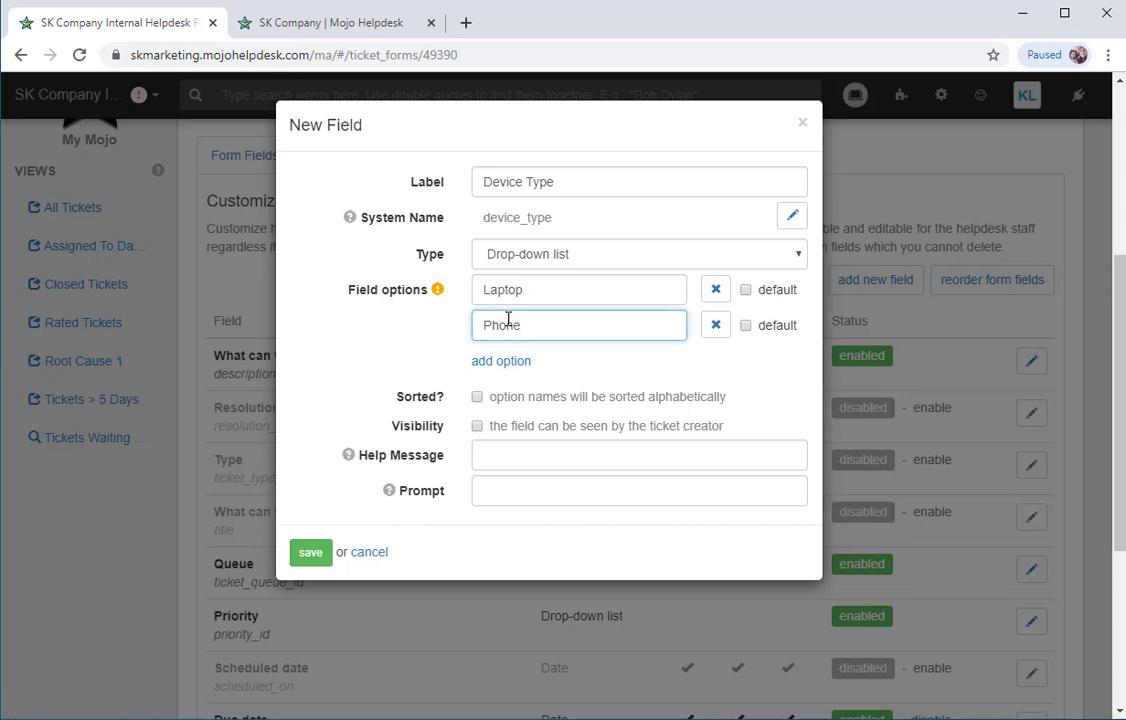
click(503, 364)
click(503, 361)
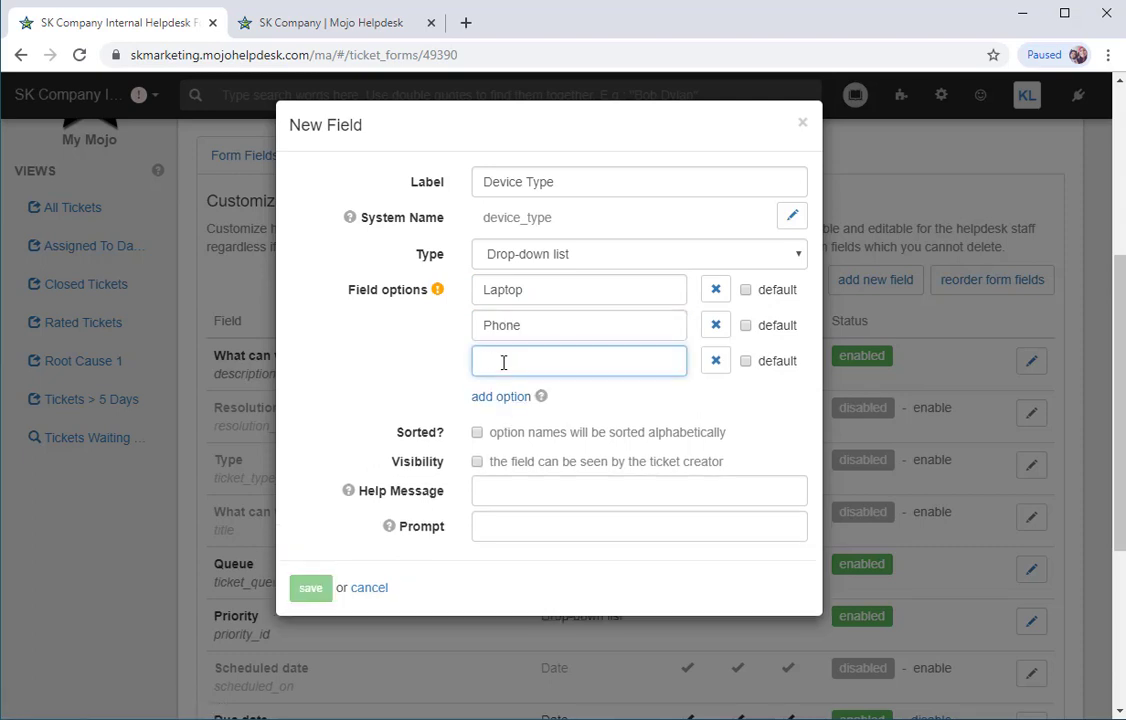
text(Tablet)
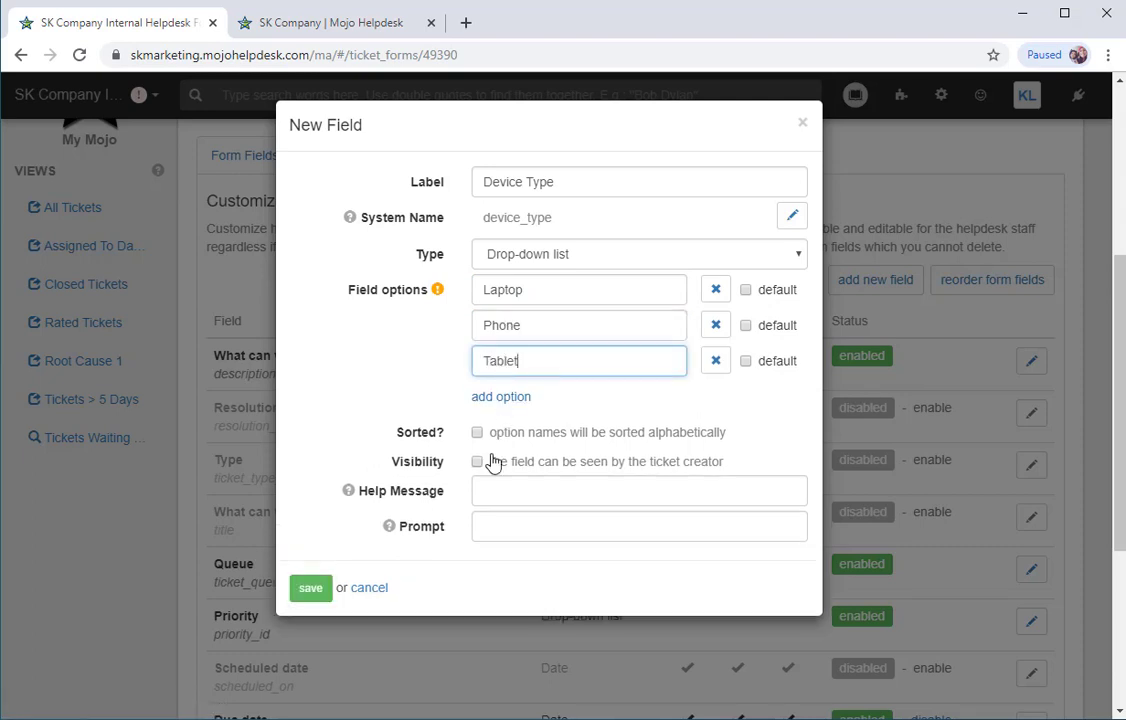
Make Device Type visible, editable and required for ticket creators, set the value for existing tickets to "-", and save the field.
click(478, 462)
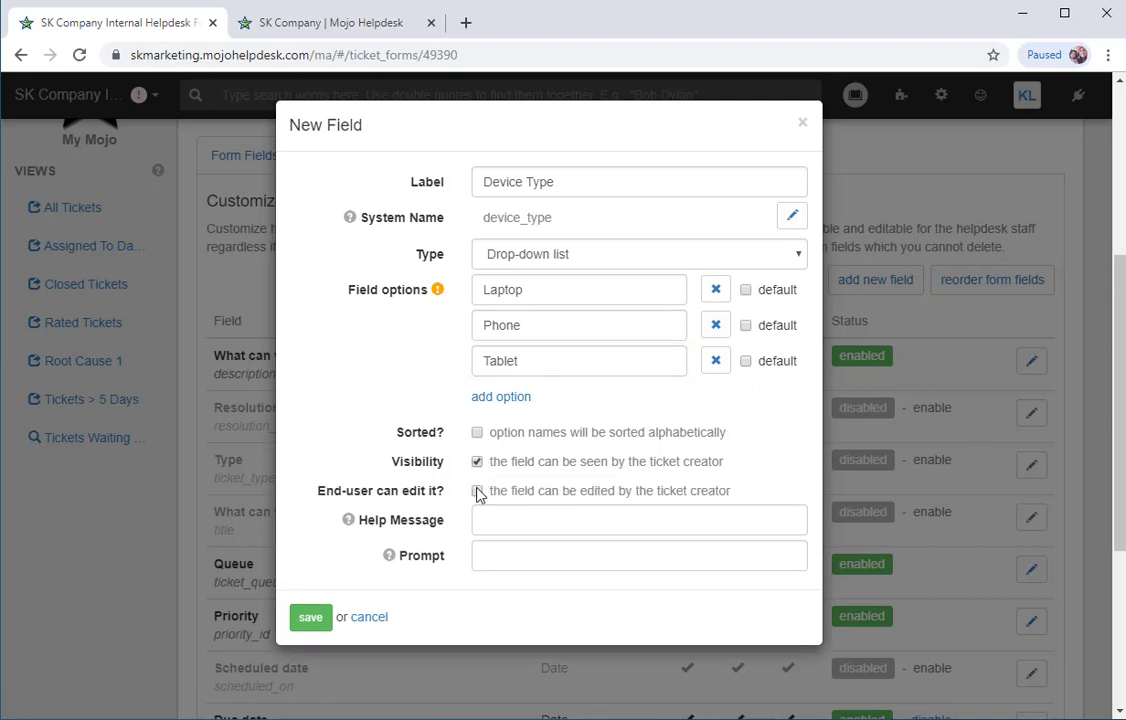
click(478, 492)
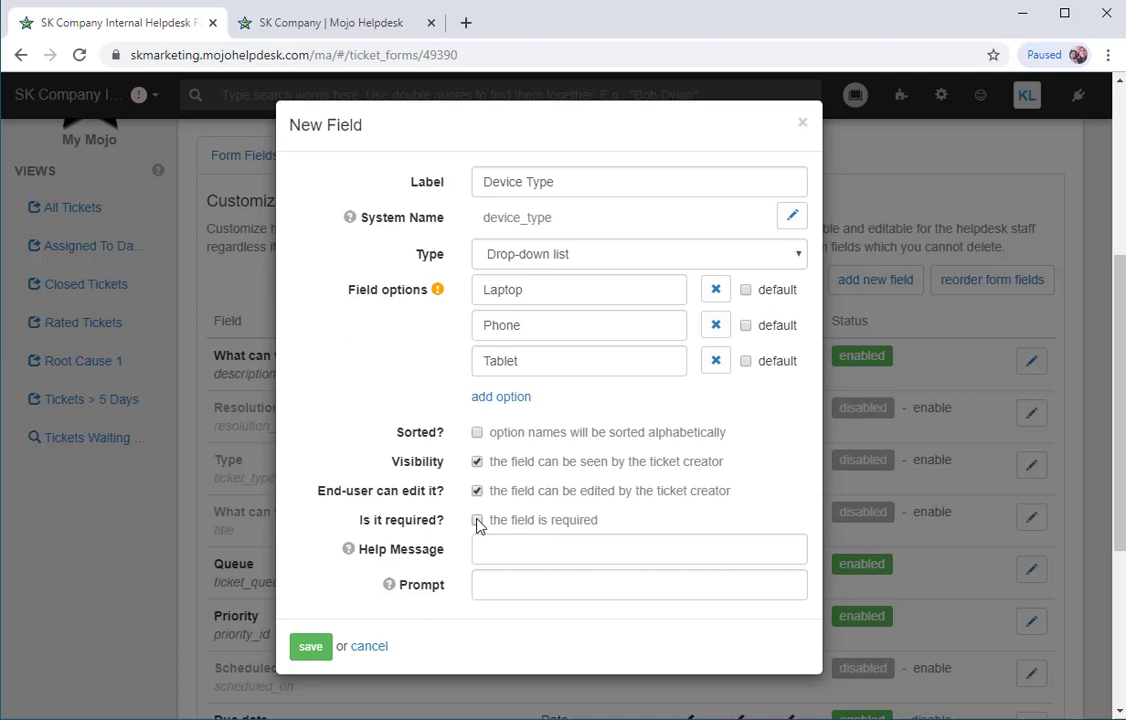
click(477, 520)
click(516, 548)
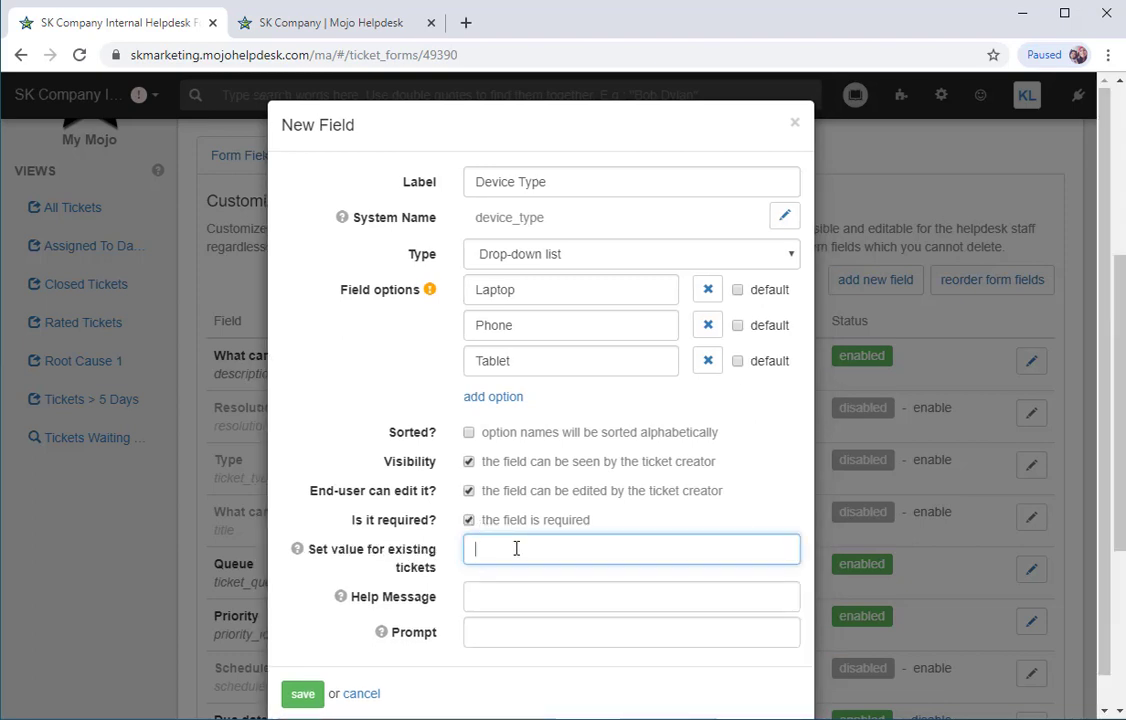
text(-)
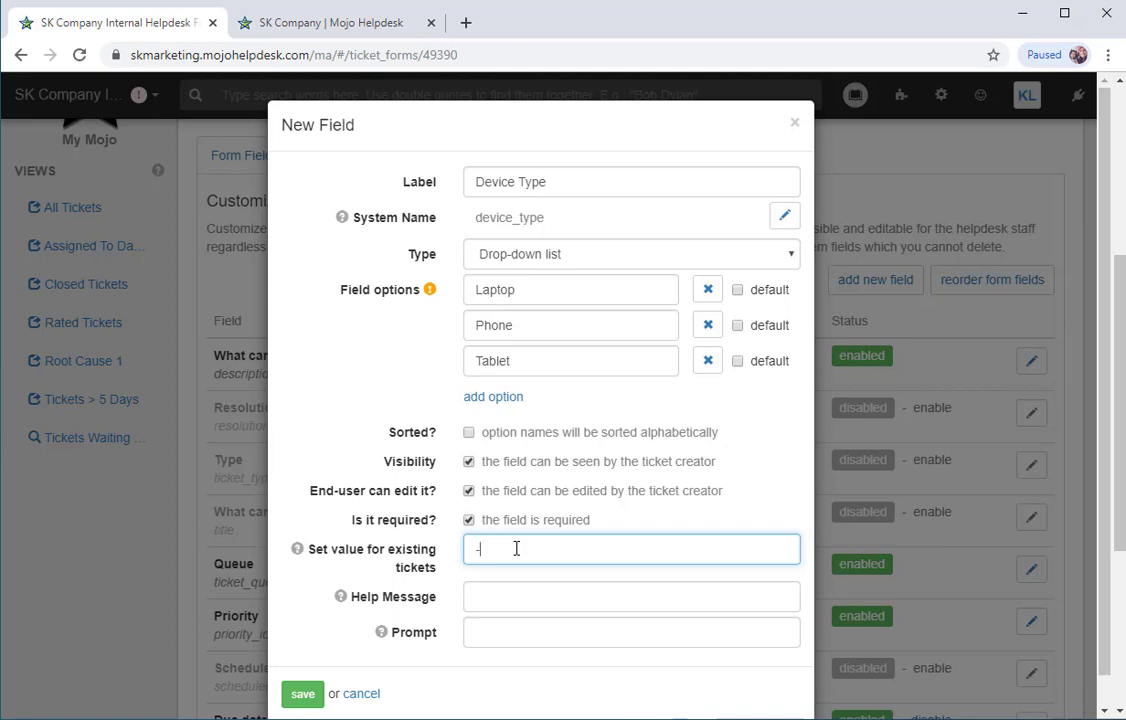
click(303, 694)
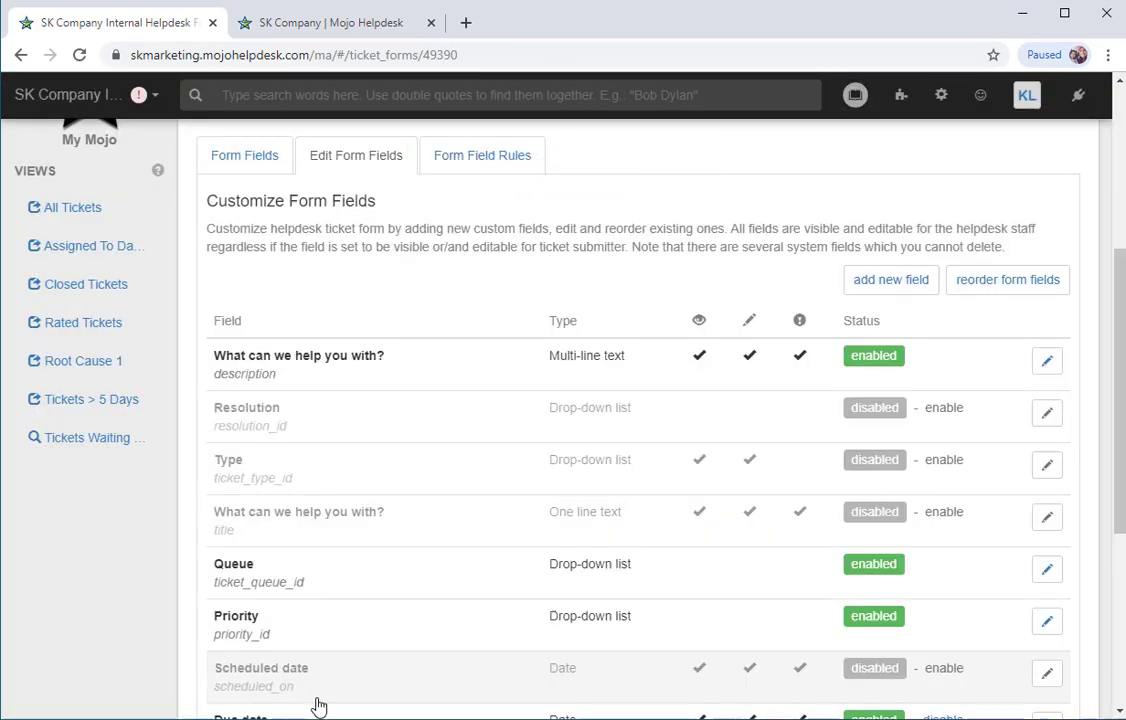
Publish the IT Support form.
scroll(318, 706, up, 1)
scroll(318, 706, up, 4)
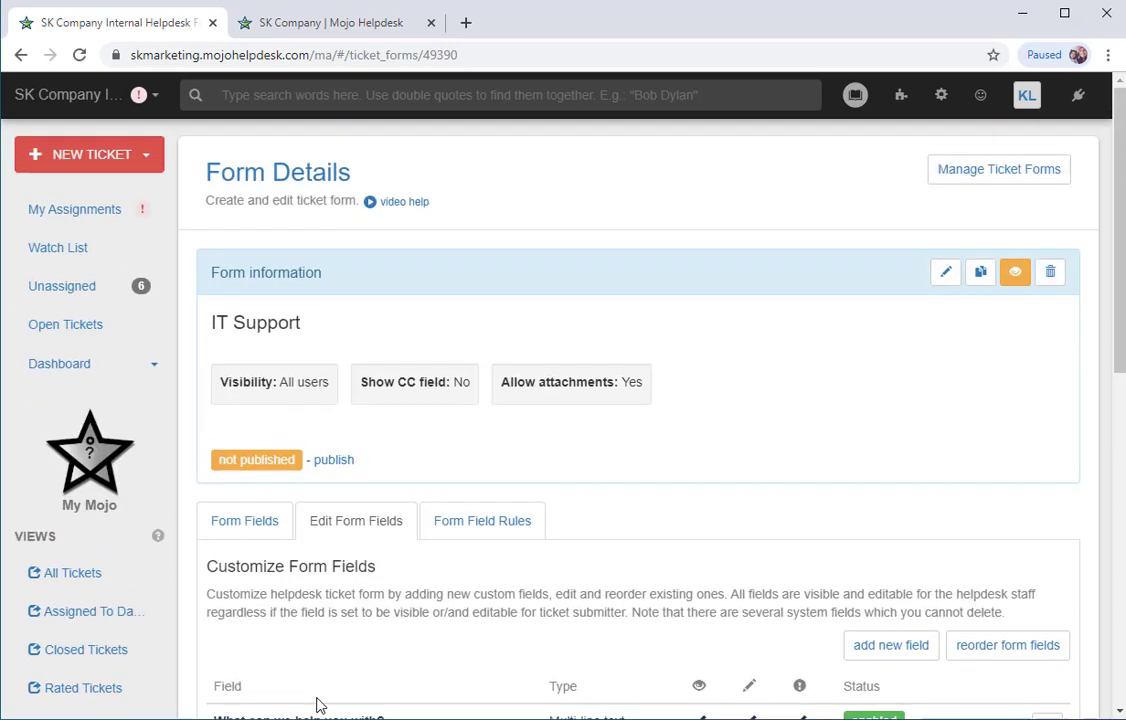
click(331, 461)
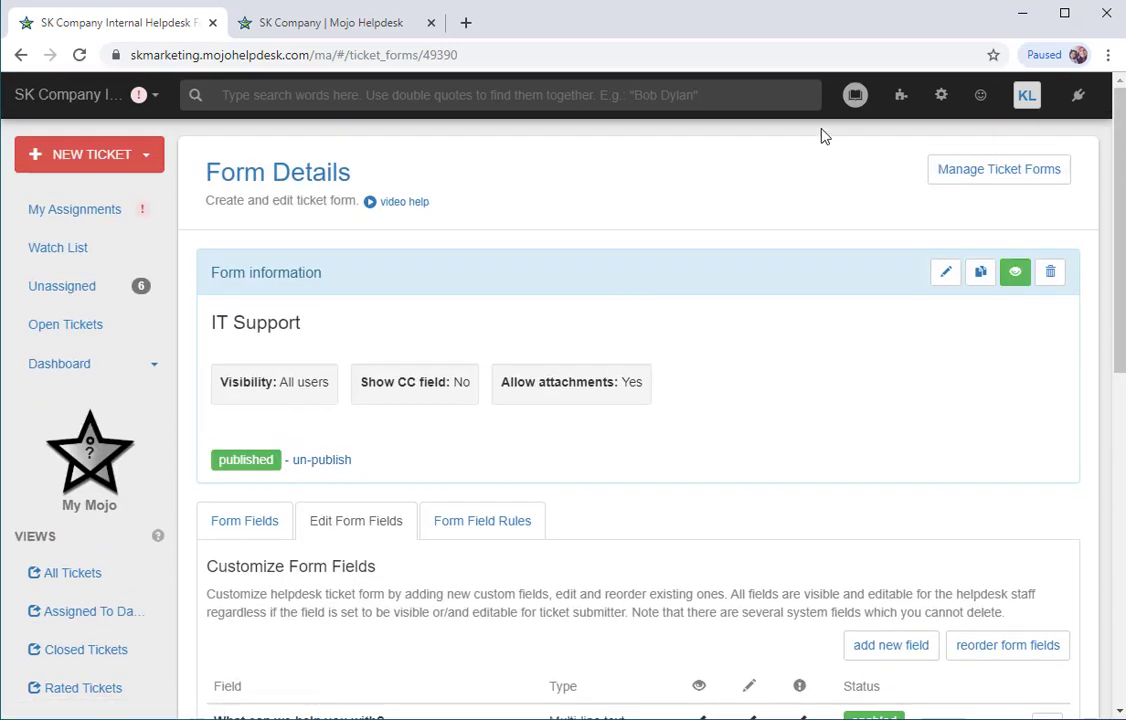
Go to the public help center and open a new ticket with the IT Support form to view its fields.
click(854, 97)
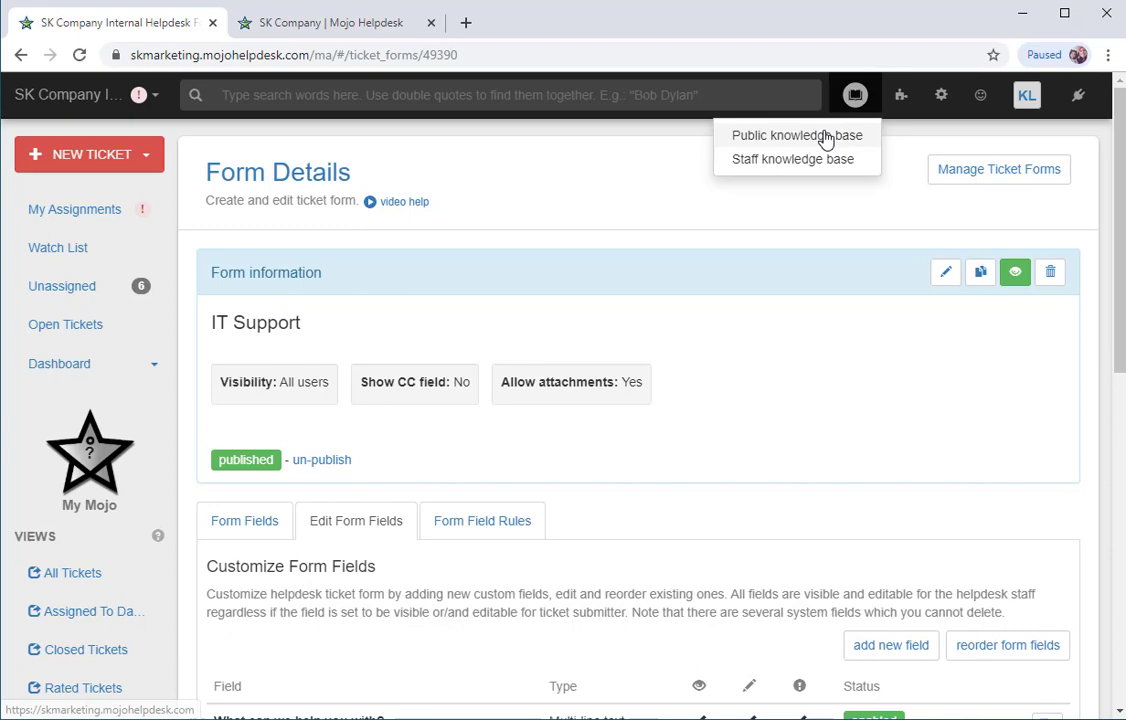
click(824, 140)
click(1008, 97)
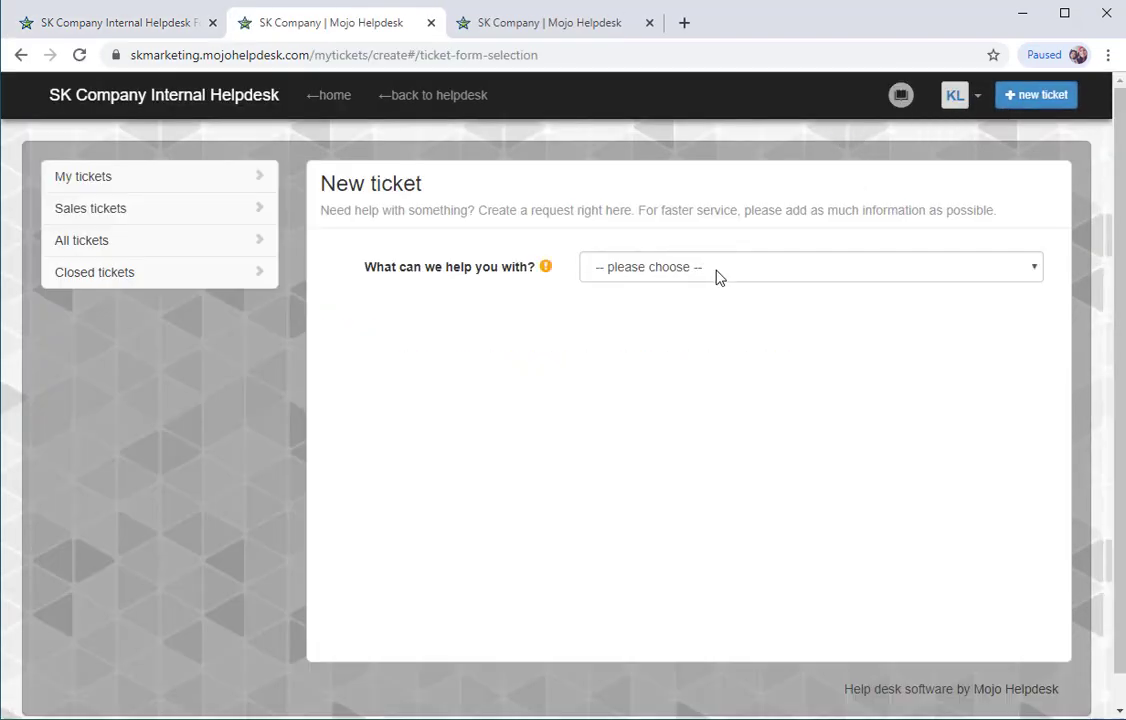
click(714, 270)
click(703, 323)
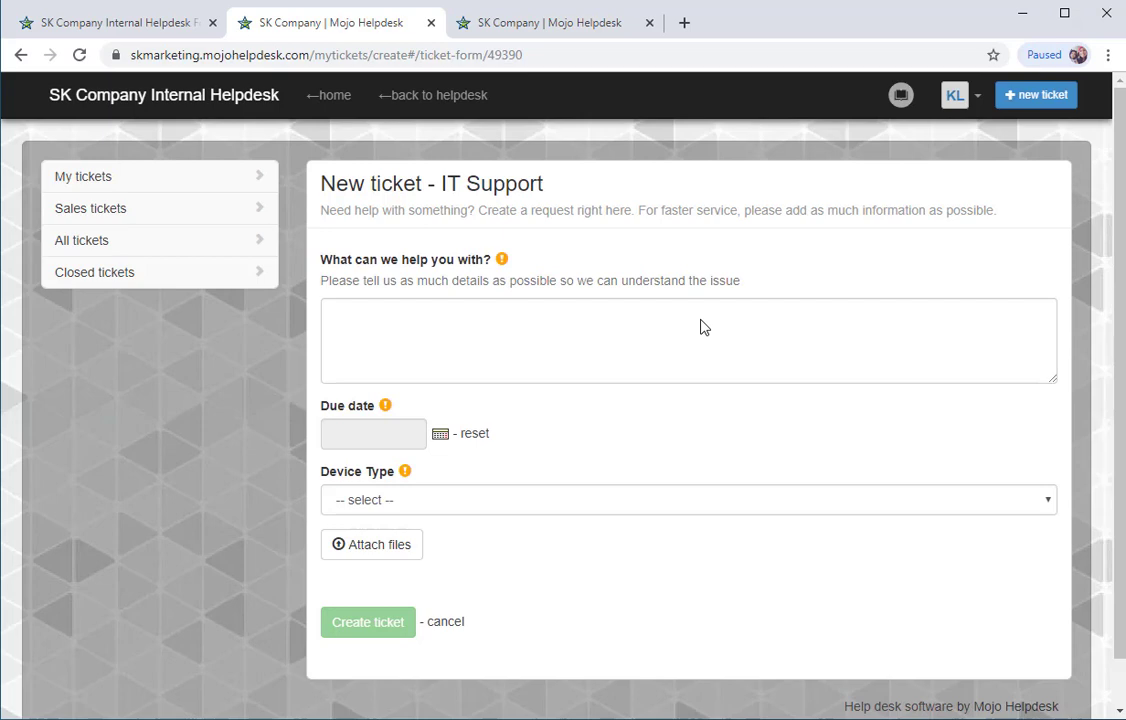